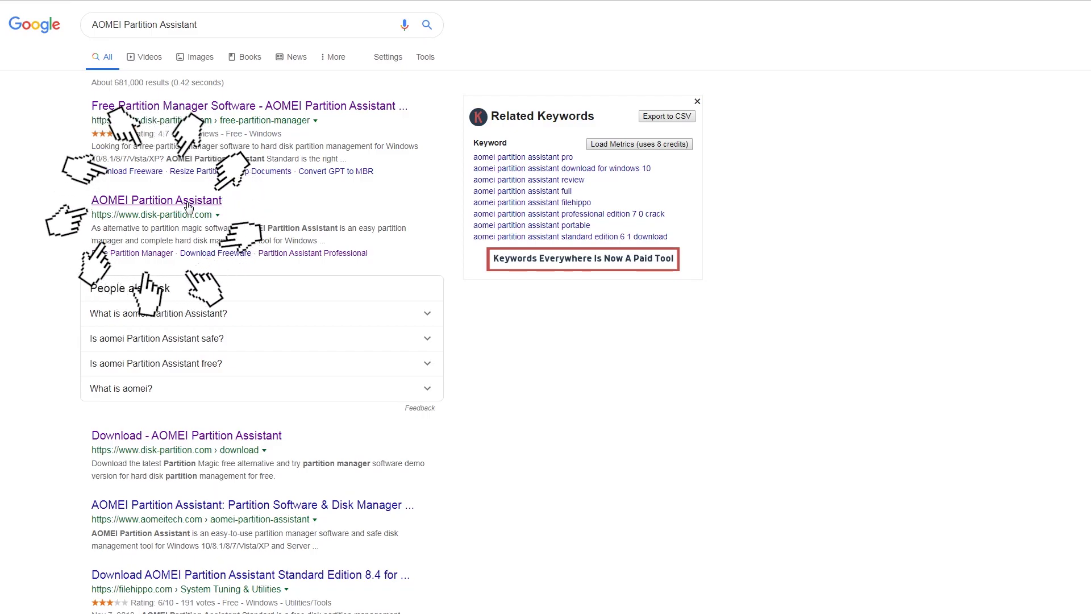
Open the AOMEI Partition Assistant site (disk-partition.com) from the search results
left_click(217, 202)
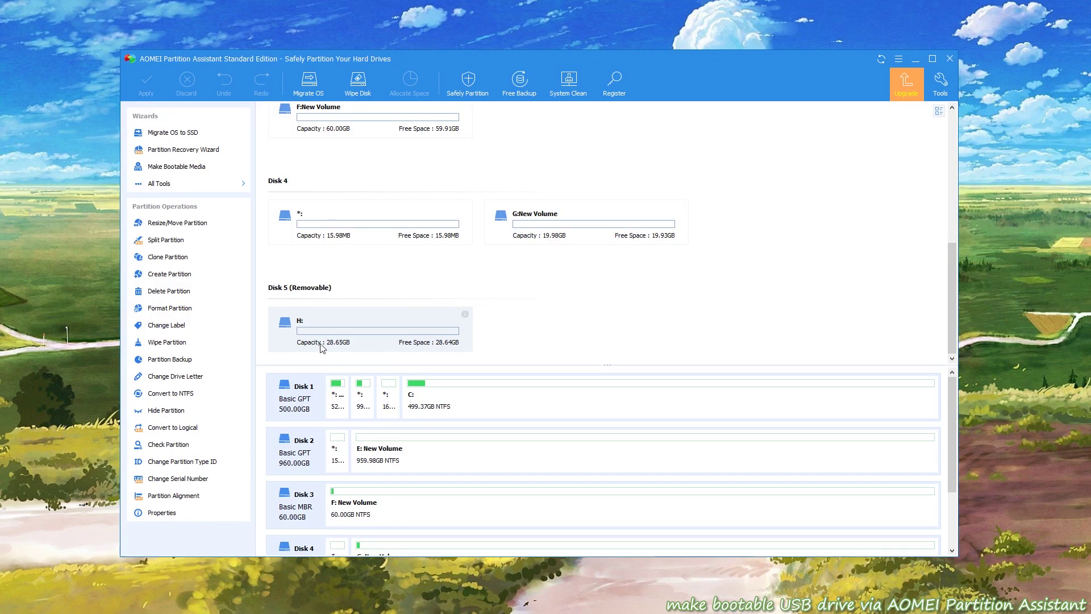
Select removable Disk 5 and start the Make Bootable Media wizard
left_click(686, 306)
scroll(852, 454, "down", 3)
left_click(745, 511)
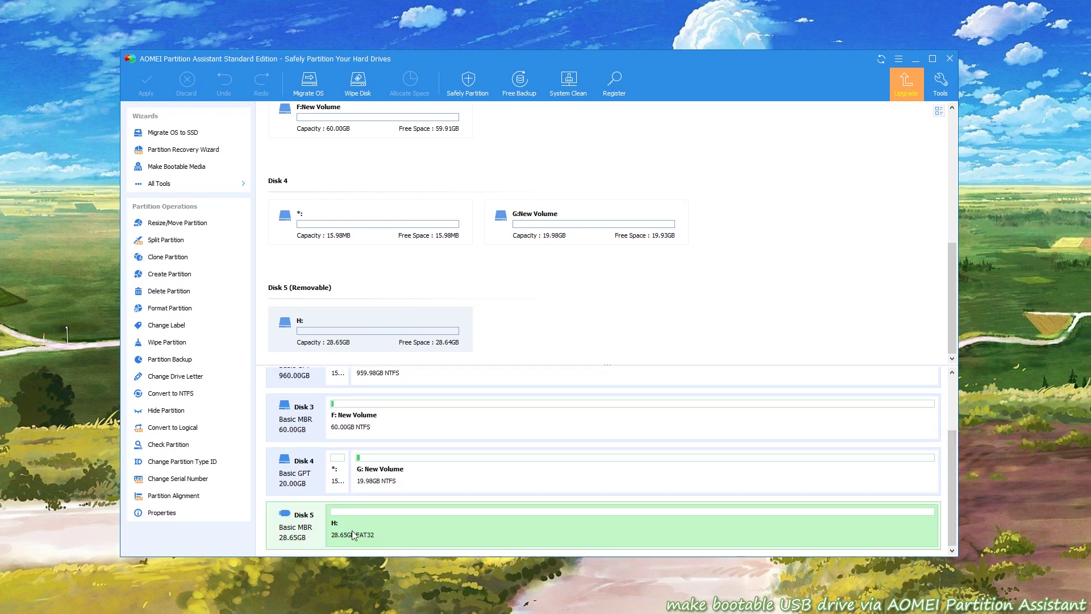
left_click(182, 167)
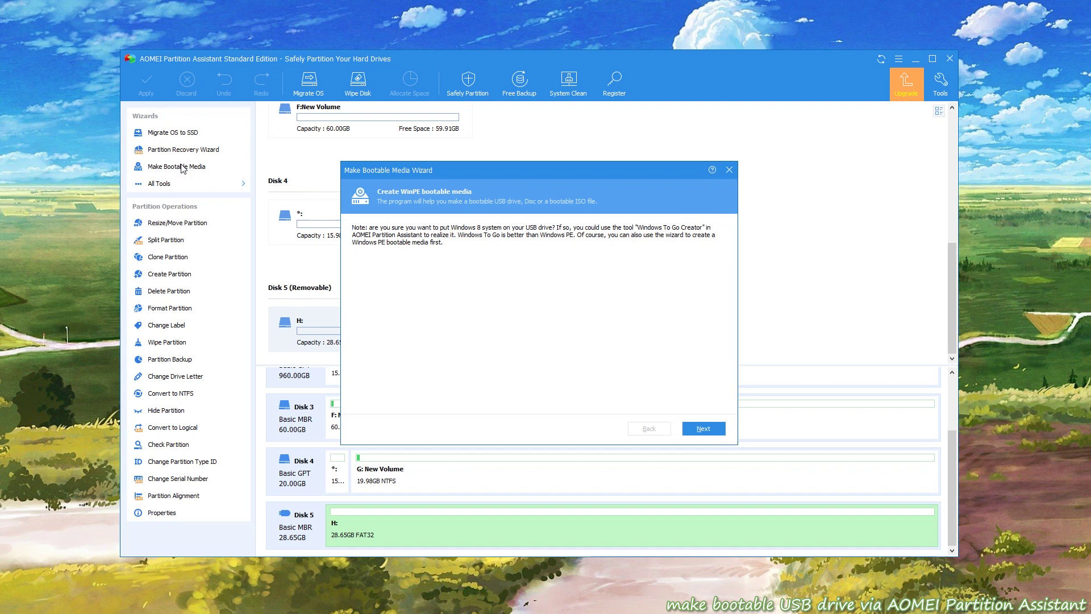
left_click(703, 430)
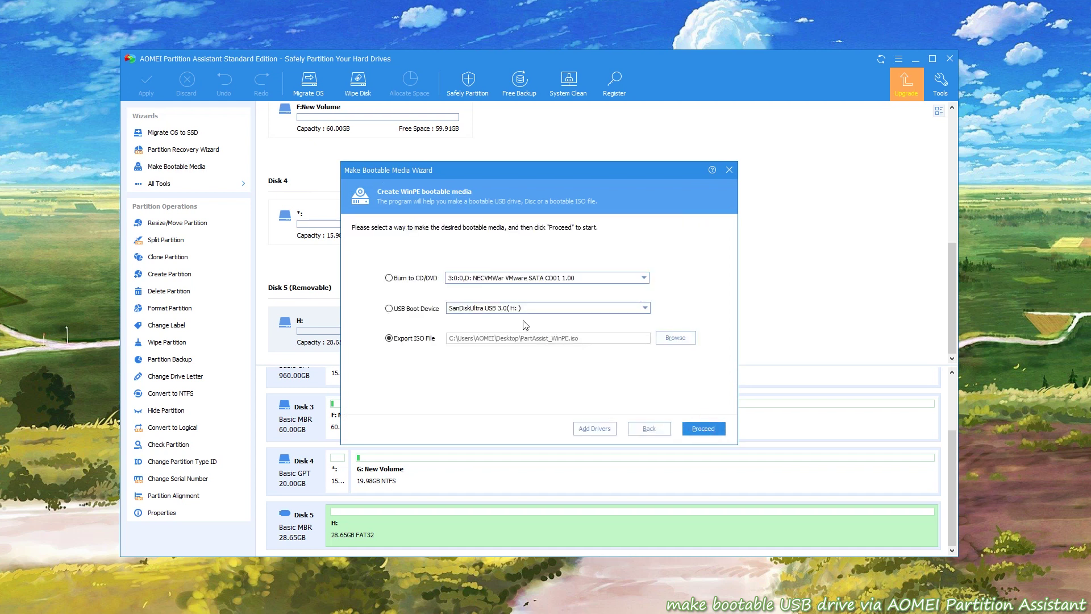
Choose USB Boot Device with the SanDisk Ultra USB 3.0 (H:) drive and proceed
left_click(388, 308)
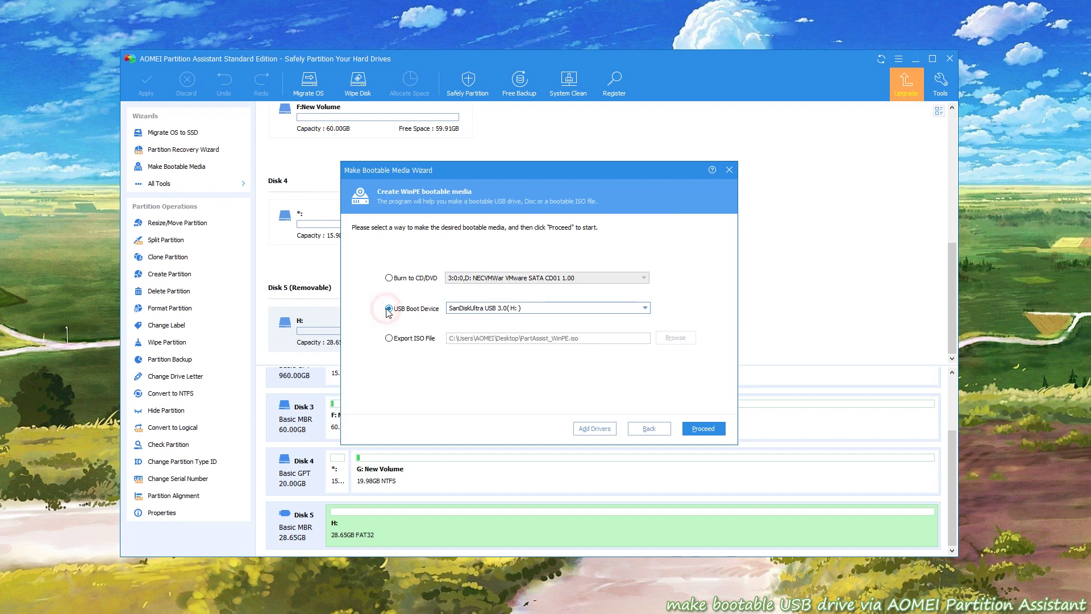
left_click(650, 307)
left_click(651, 309)
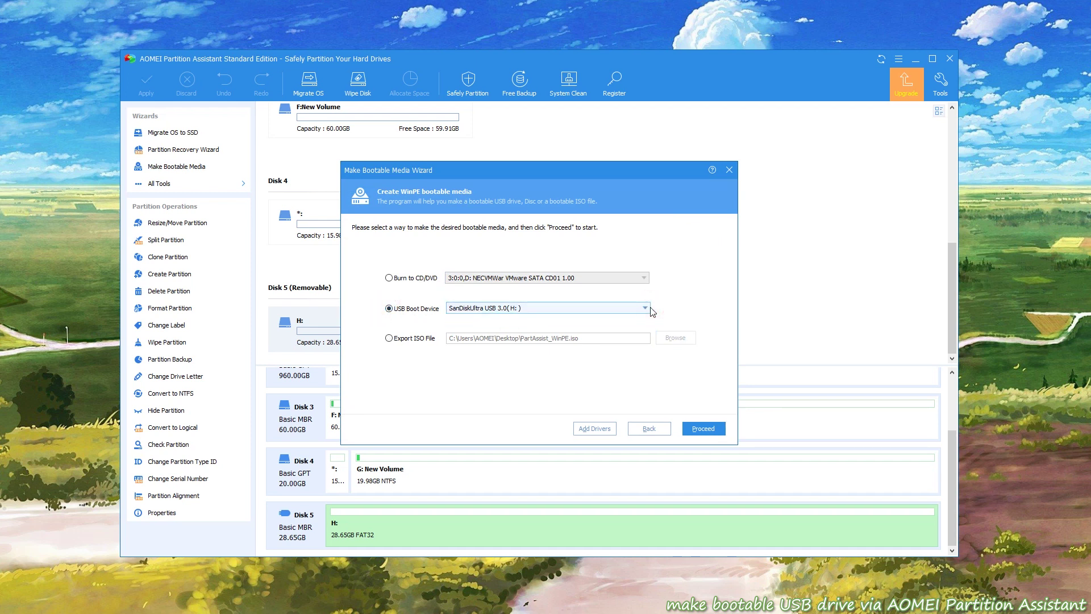
left_click(705, 429)
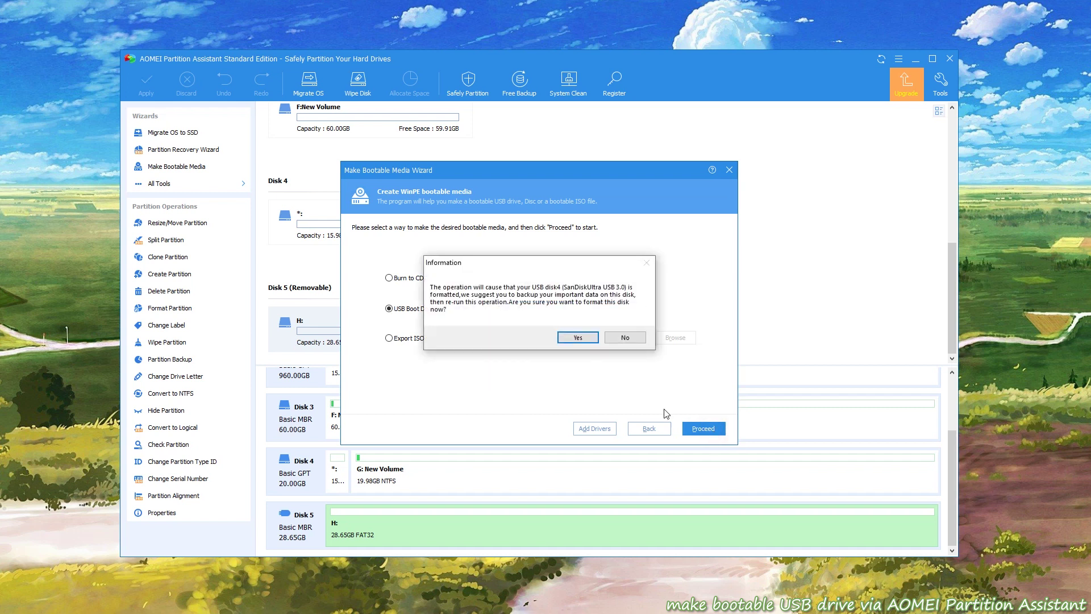
Confirm formatting the SanDisk USB drive, let the bootable media build, and finish the wizard
left_click(578, 337)
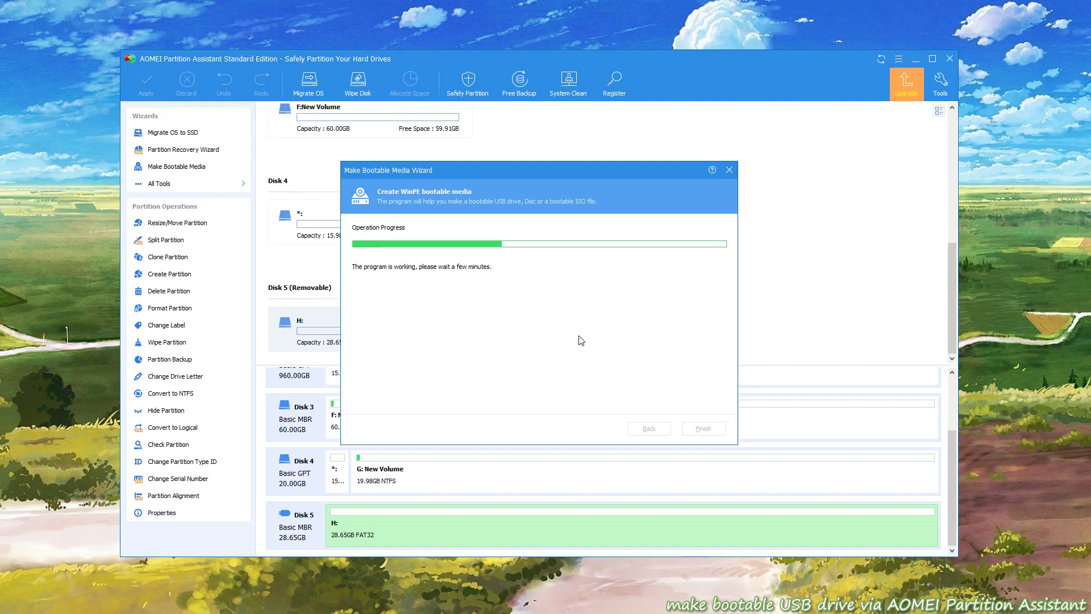
left_click(580, 337)
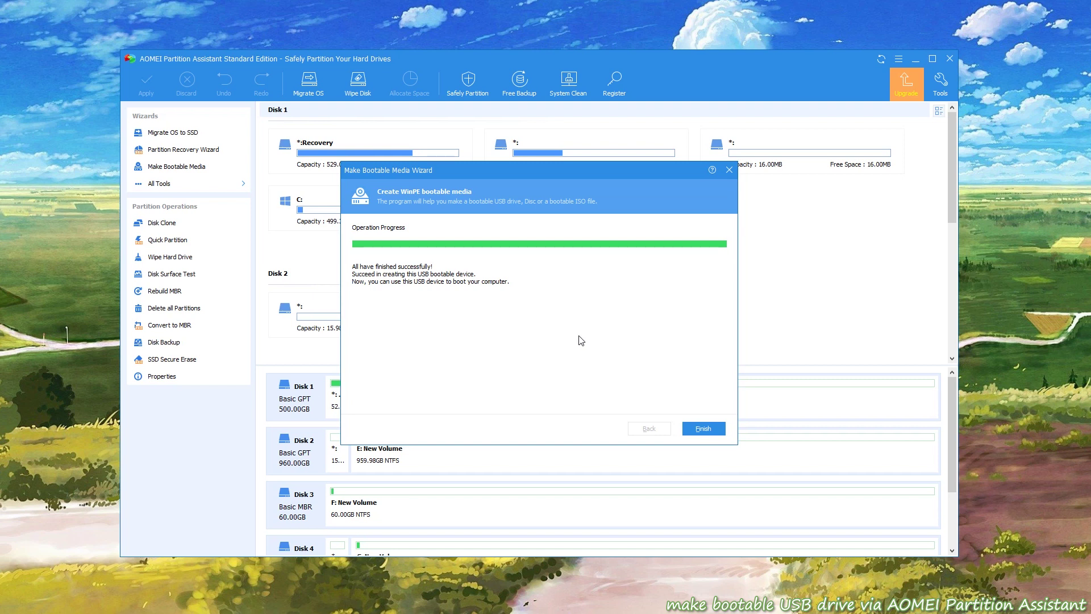
left_click(707, 429)
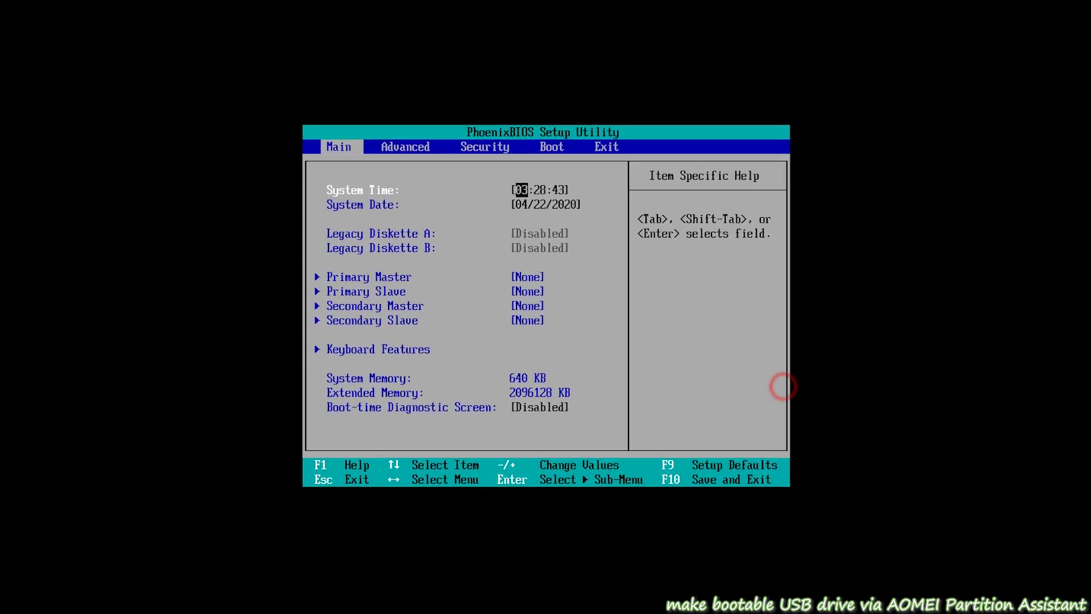
Keep Removable Devices first in the BIOS boot order and save with F10
key("Right")
key("Right")
key("Right")
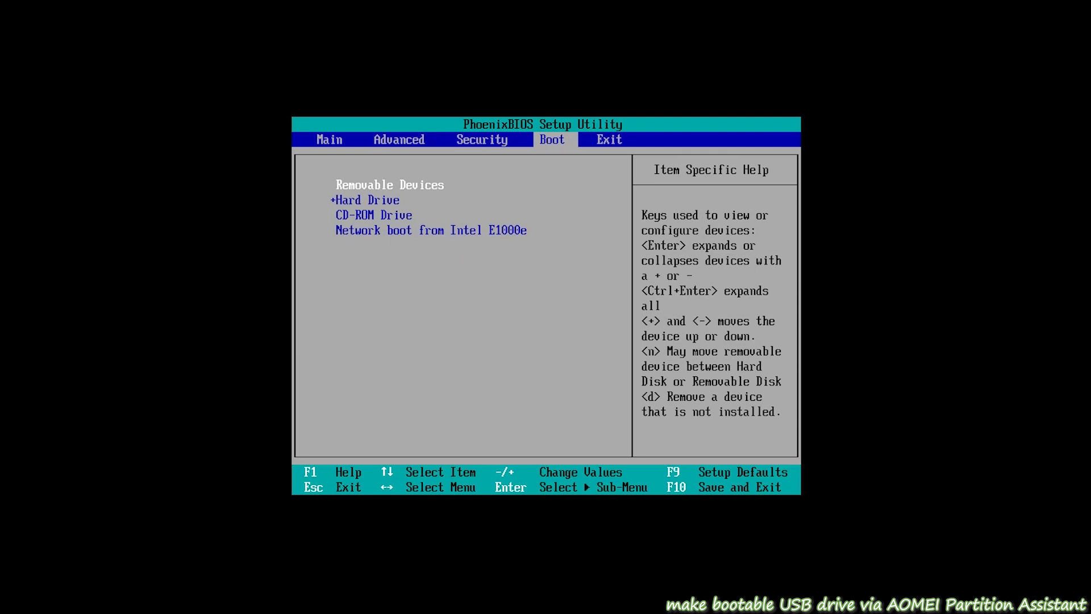
key("F10")
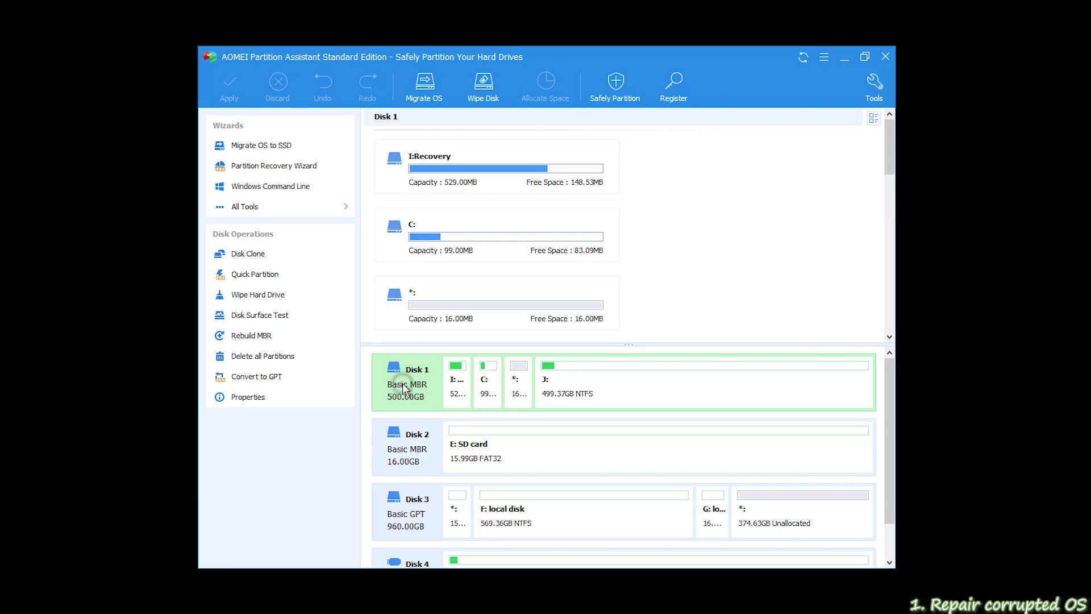
Queue a Rebuild MBR on Disk 1 with the Windows 7/8/10/2011/2012 MBR type
right_click(404, 388)
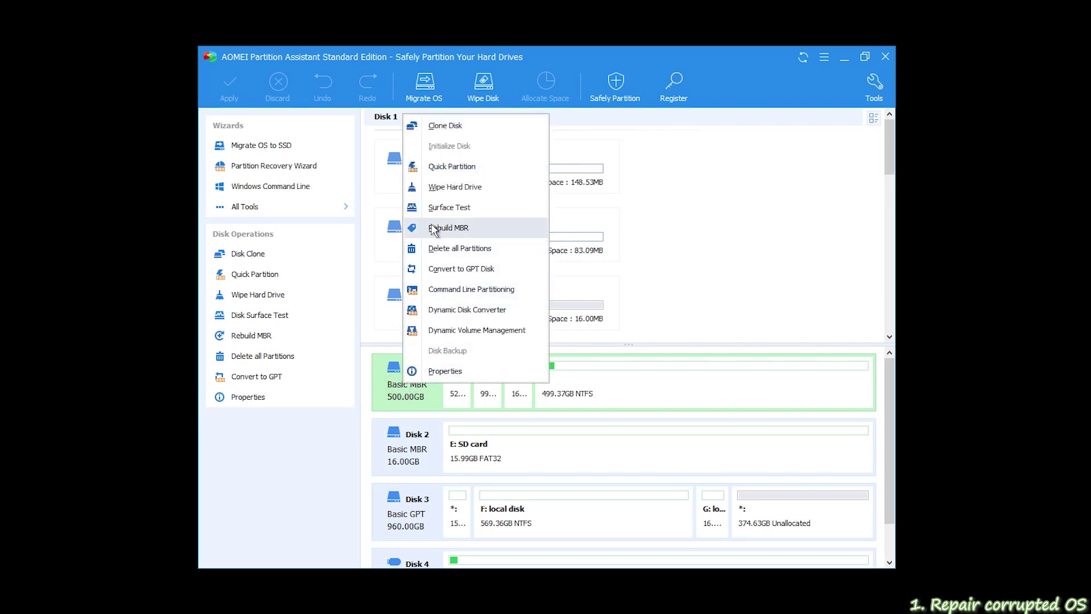
left_click(481, 230)
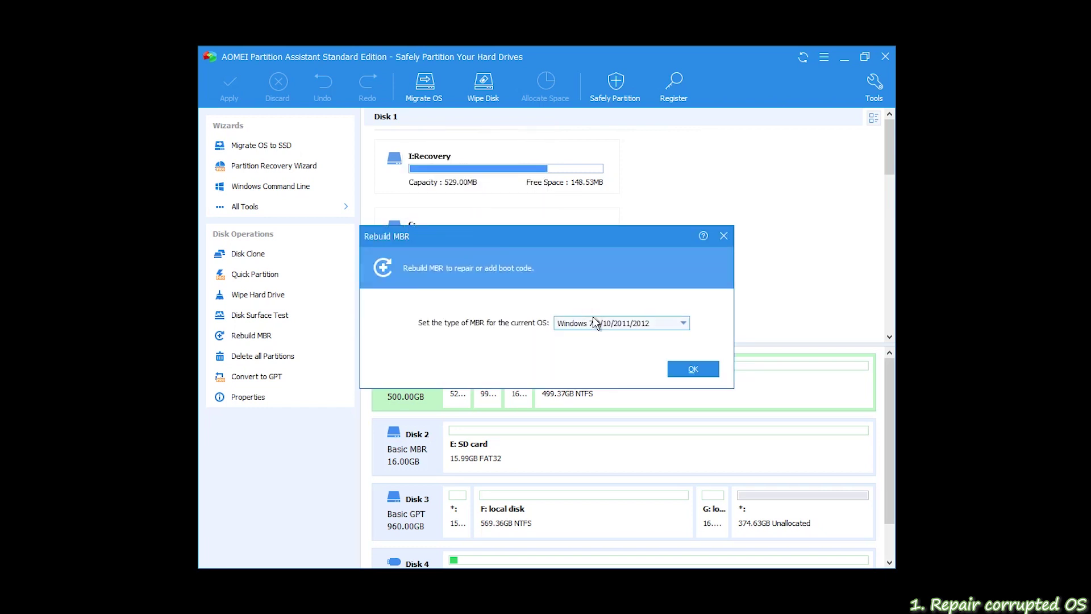
left_click(683, 323)
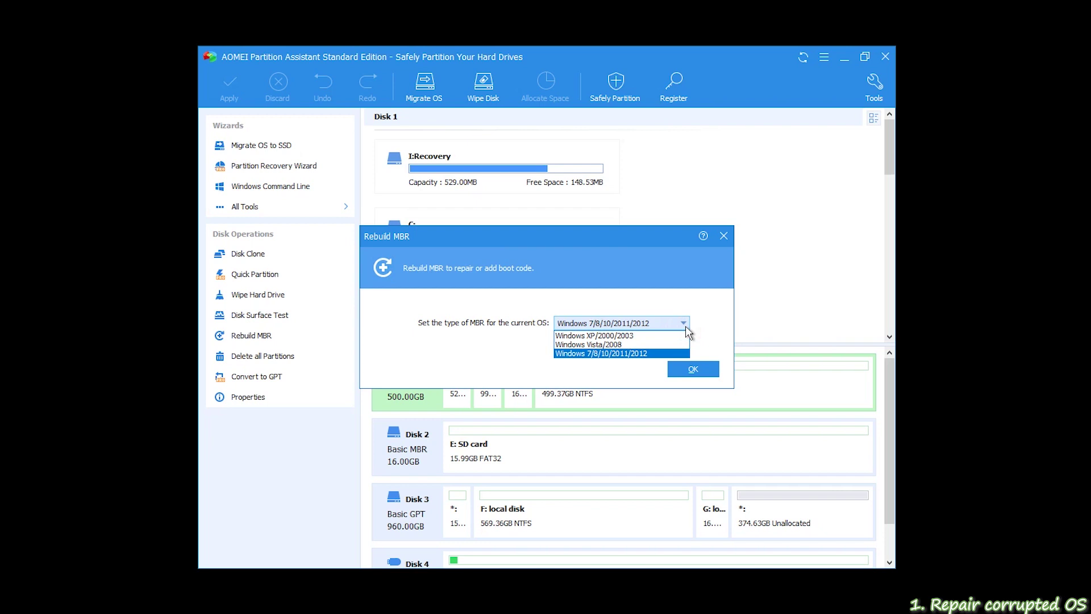
left_click(685, 325)
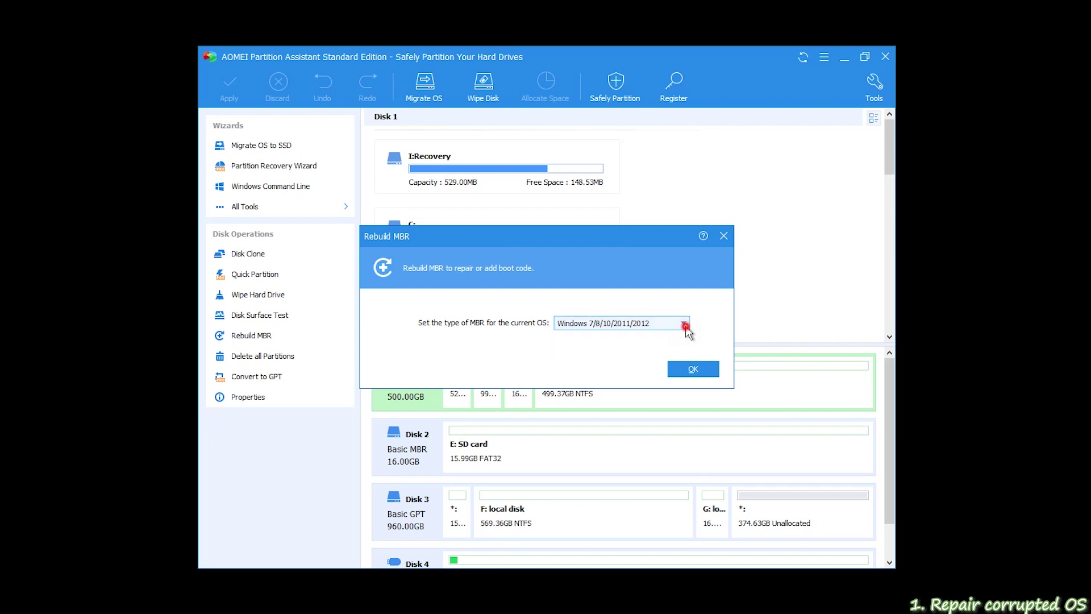
left_click(691, 370)
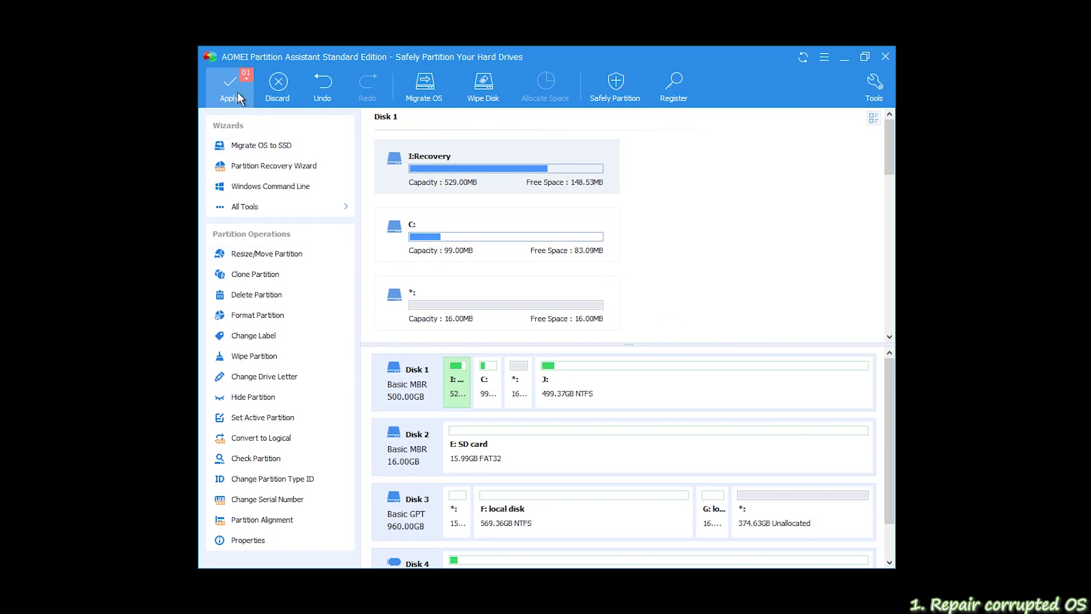
Apply the pending MBR rebuild and confirm its successful completion
left_click(234, 86)
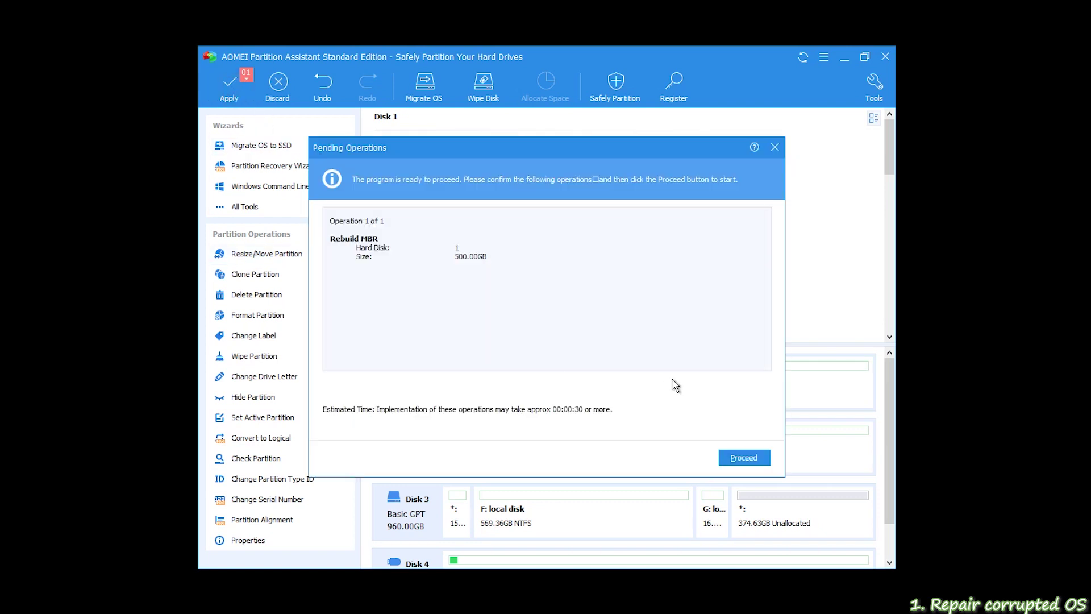
left_click(741, 456)
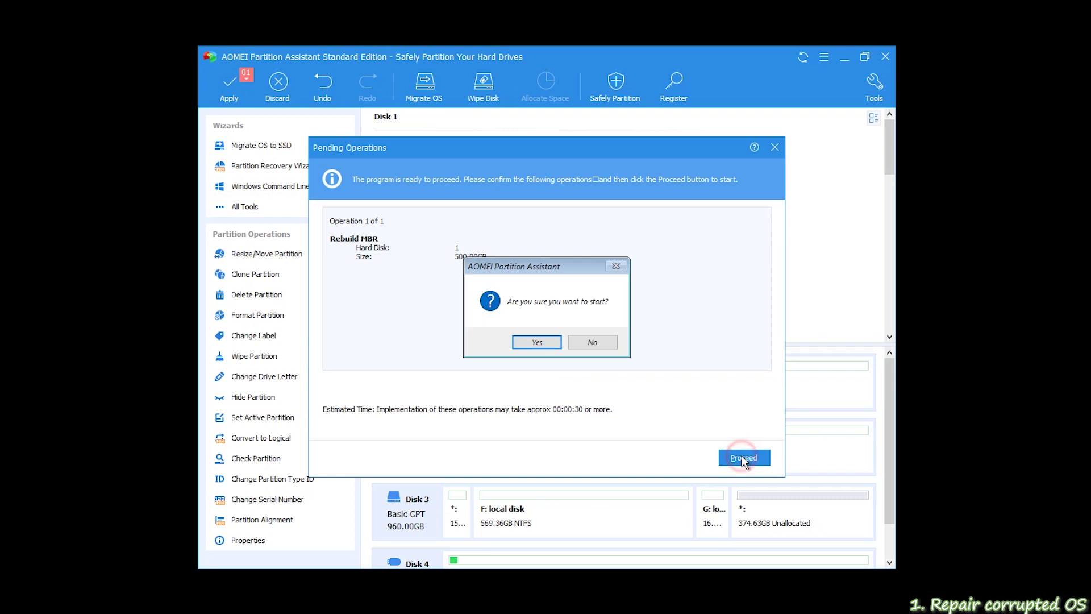
left_click(537, 342)
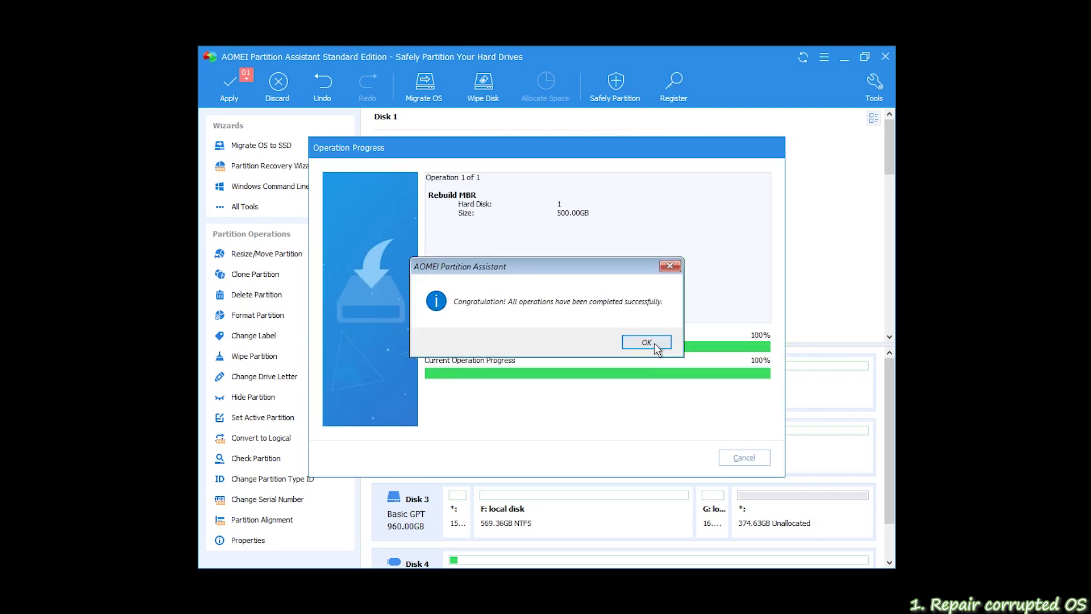
left_click(647, 342)
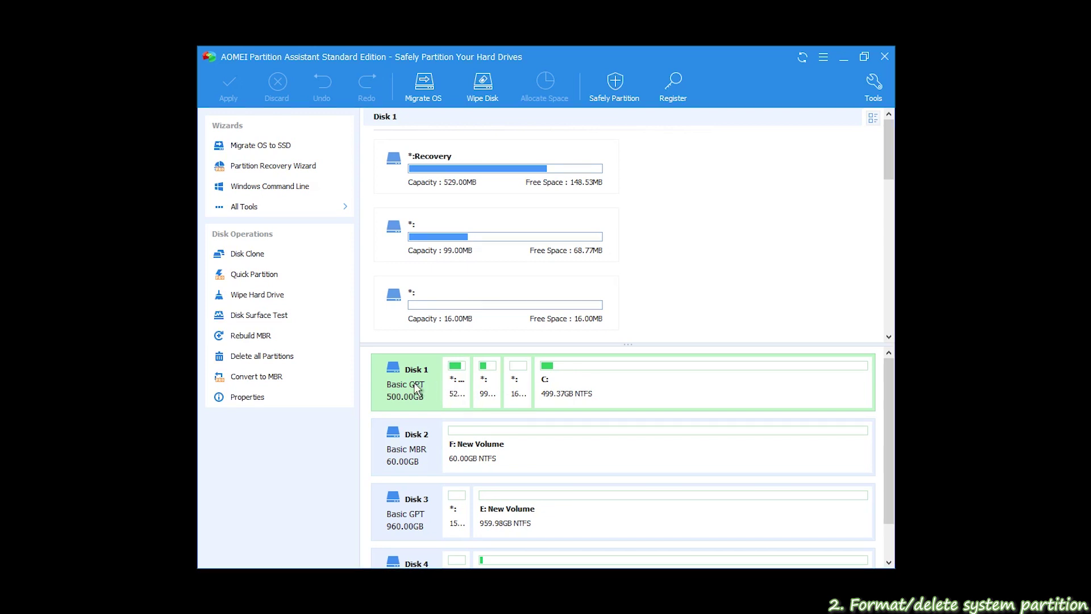
Queue a Wipe Hard Drive on Disk 1 using Fill sectors with Zero, deleting all partitions
right_click(418, 389)
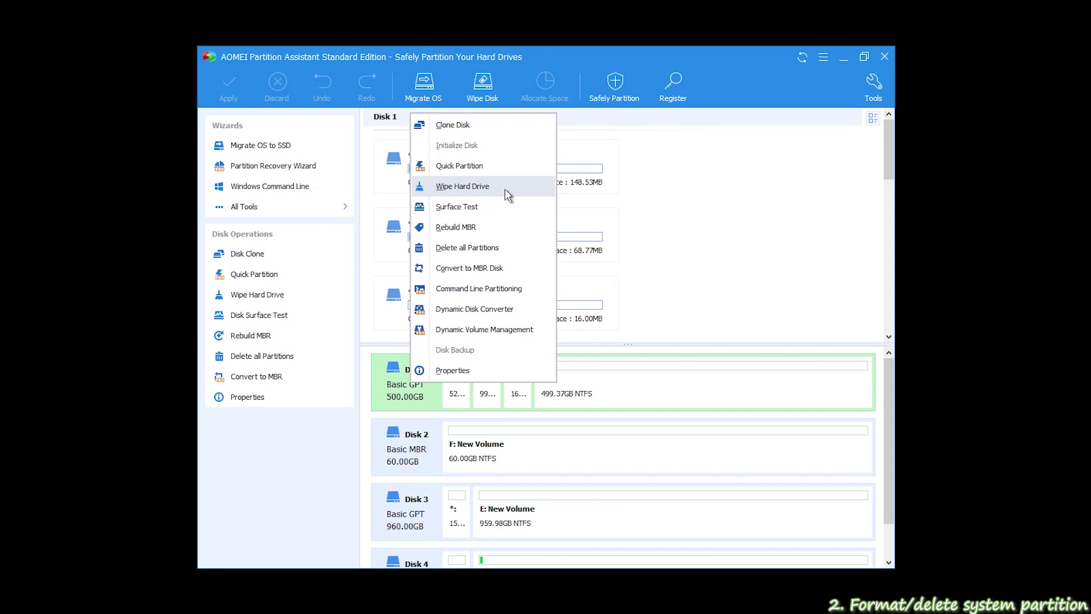
left_click(505, 189)
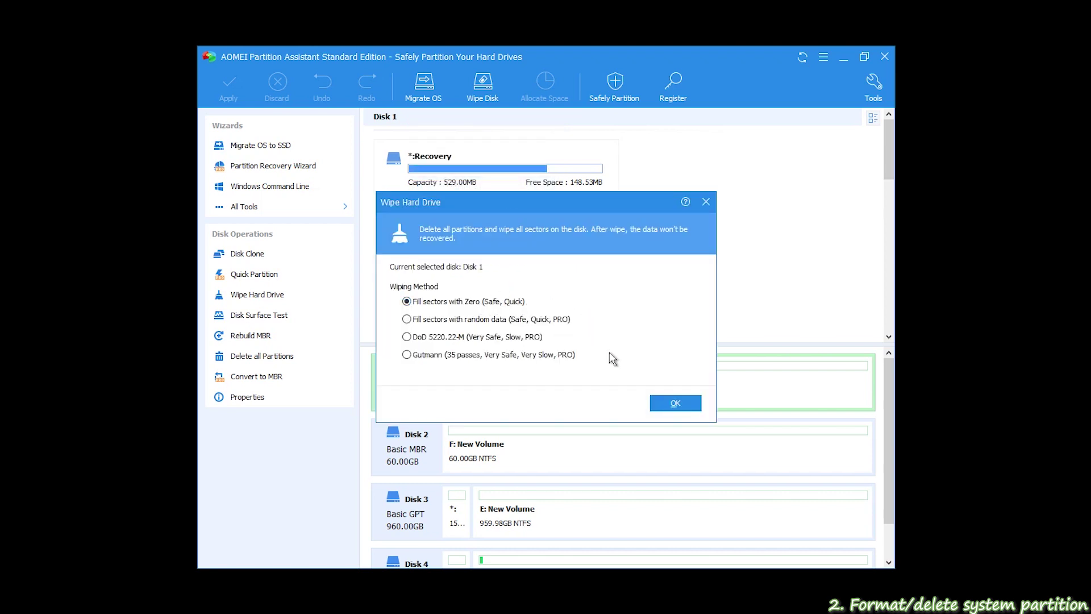
left_click(676, 404)
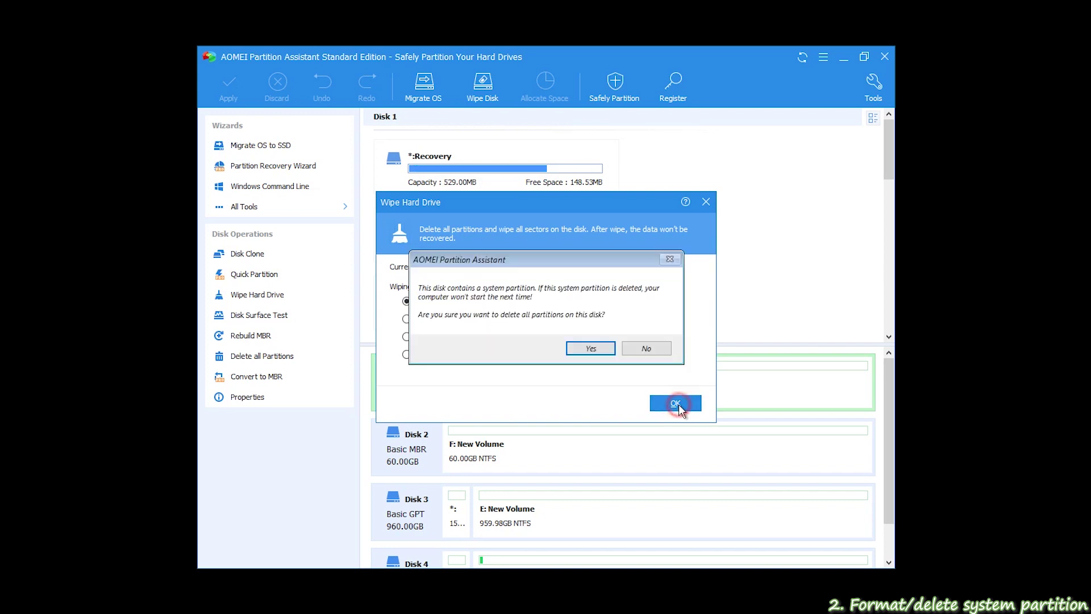
left_click(595, 349)
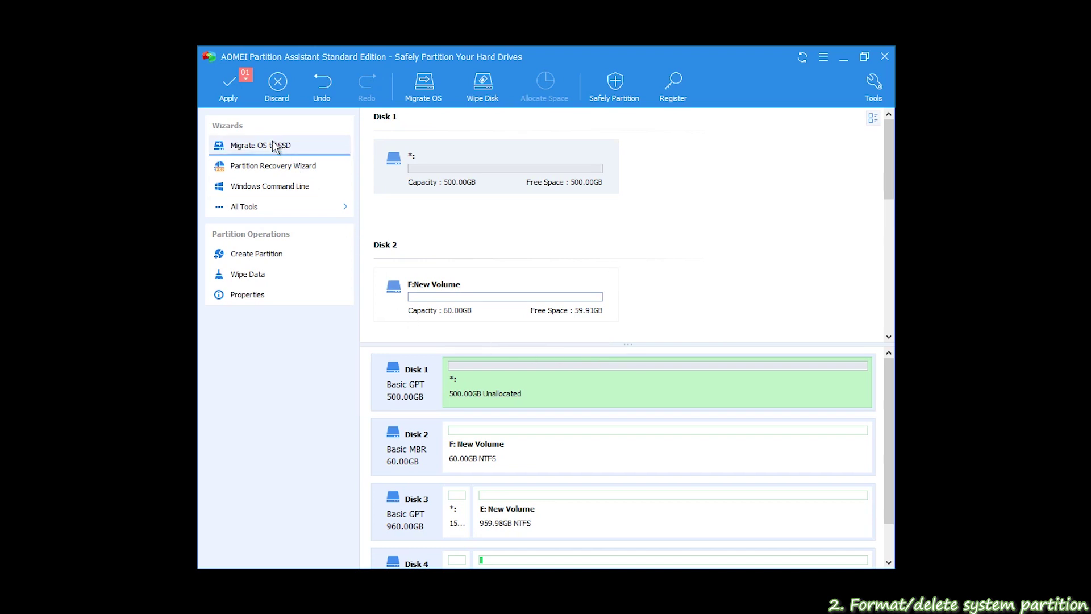
Apply the pending disk wipe and acknowledge its completion
left_click(242, 90)
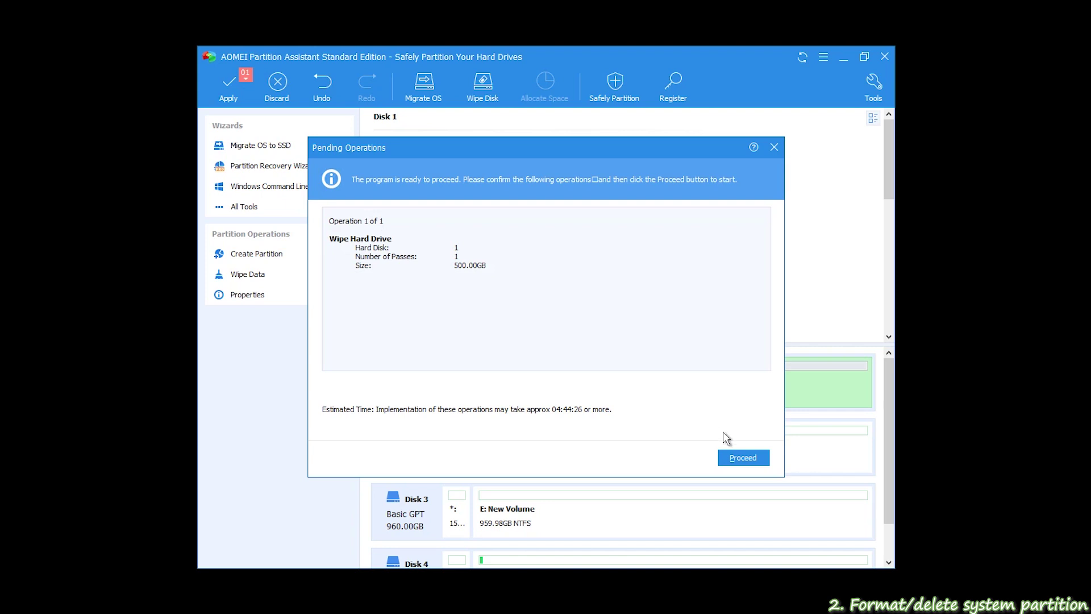
left_click(741, 459)
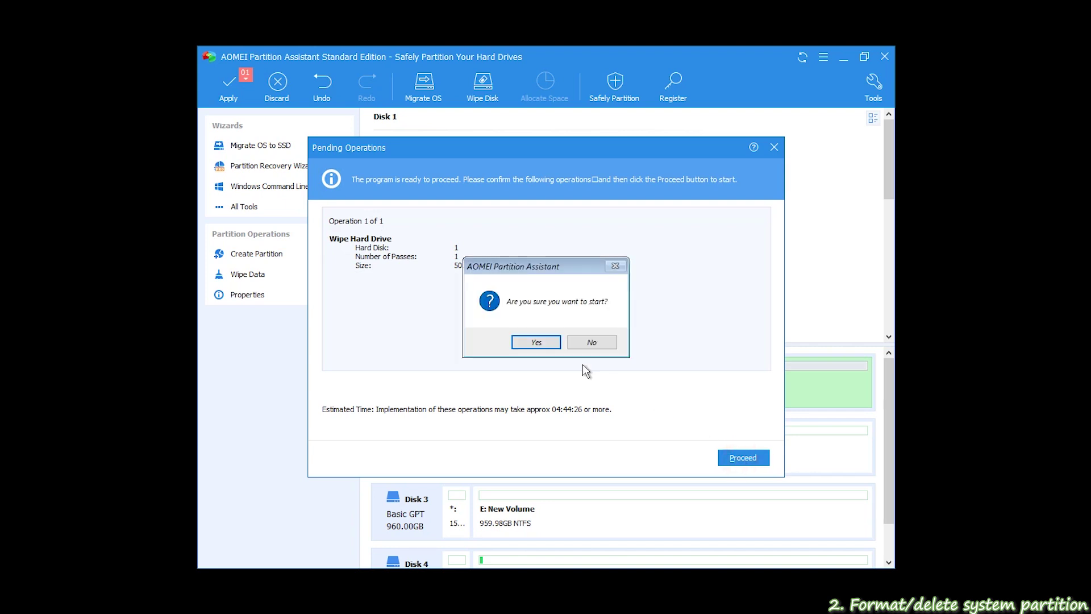
left_click(541, 343)
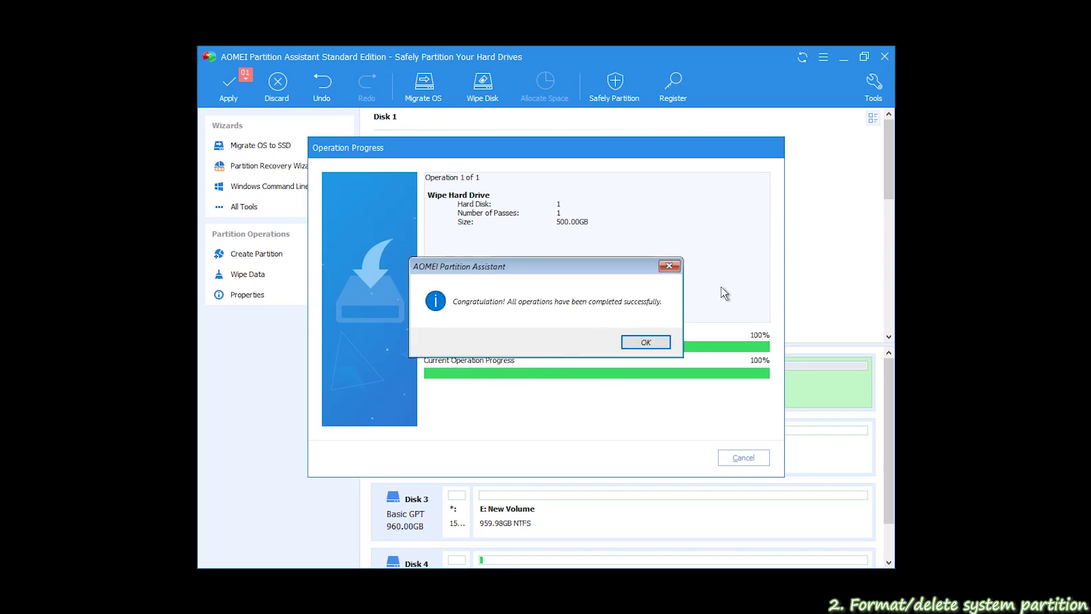
left_click(644, 342)
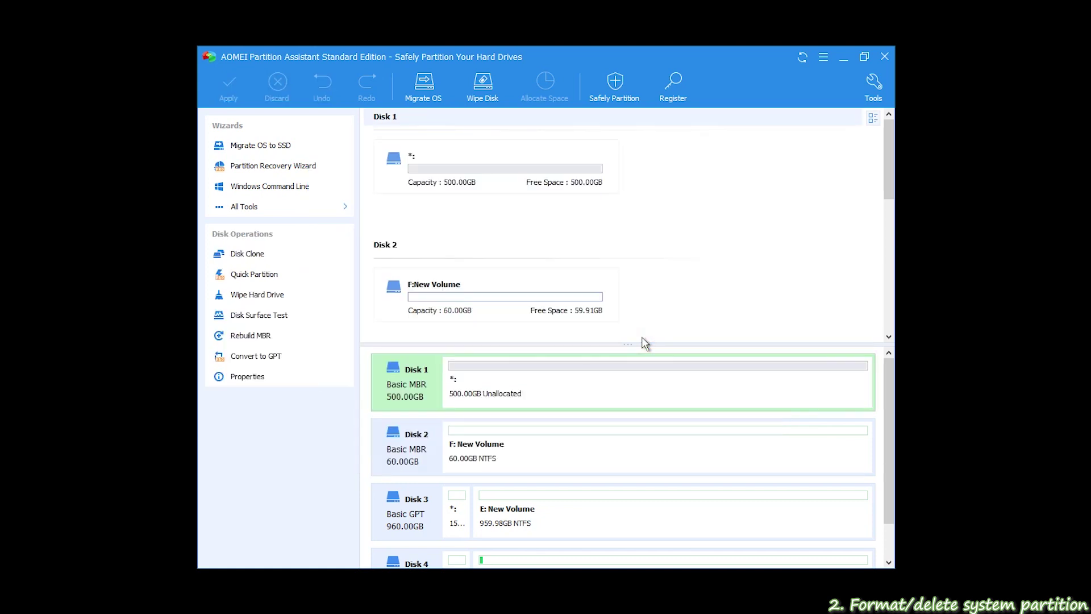